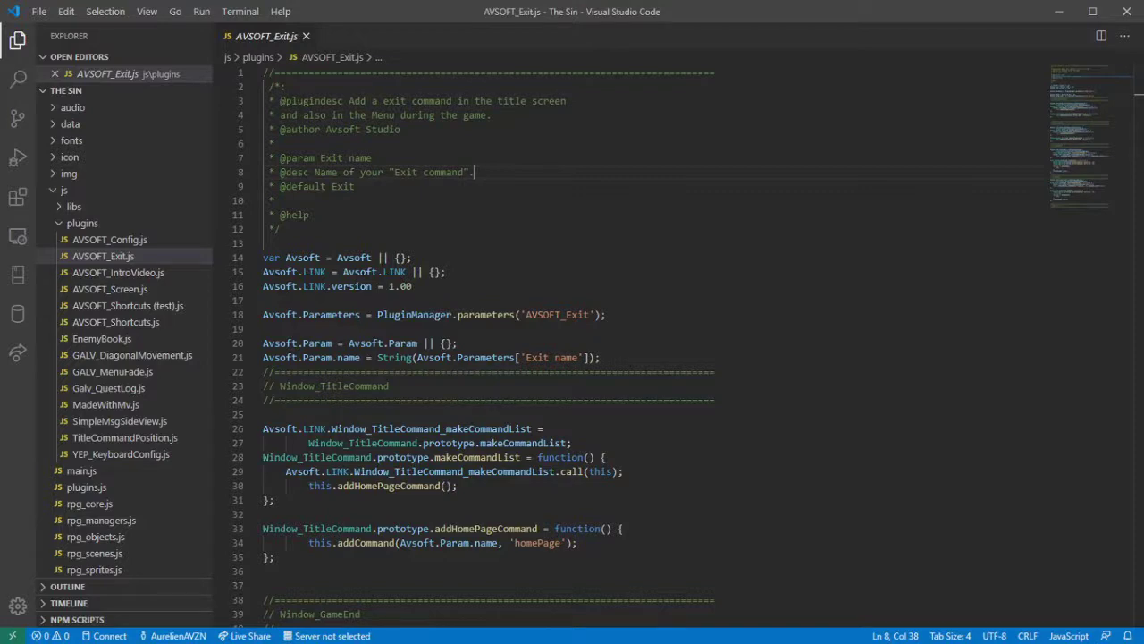
Scroll down through the plugin code and back up to review it
left_click(603, 344)
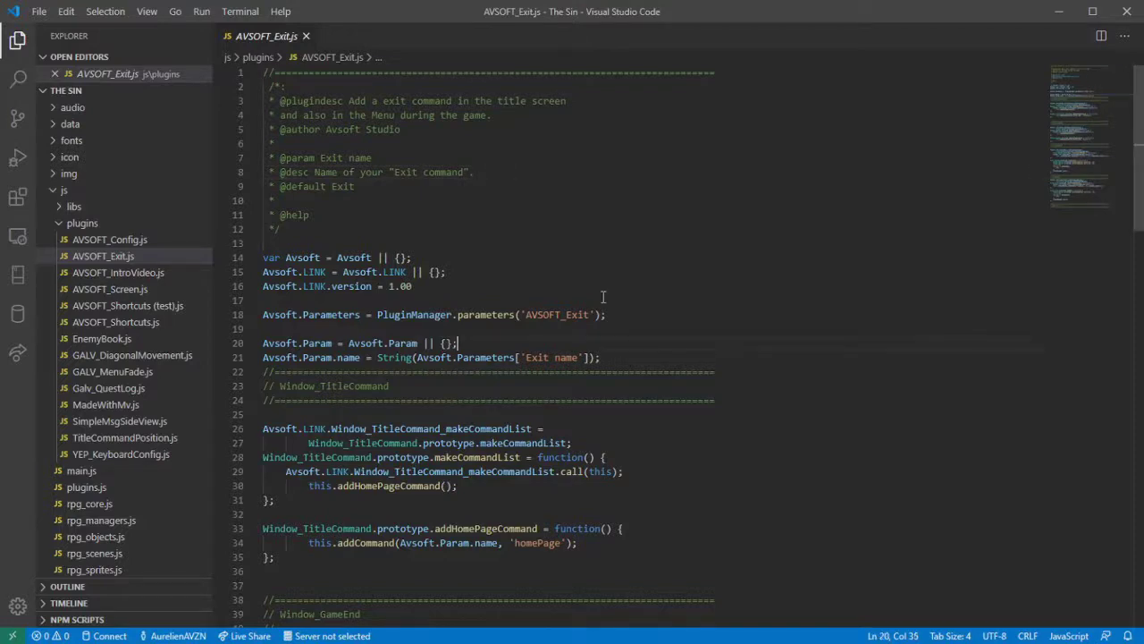
scroll(604, 297, "down", 1)
scroll(603, 297, "down", 3)
scroll(604, 297, "down", 4)
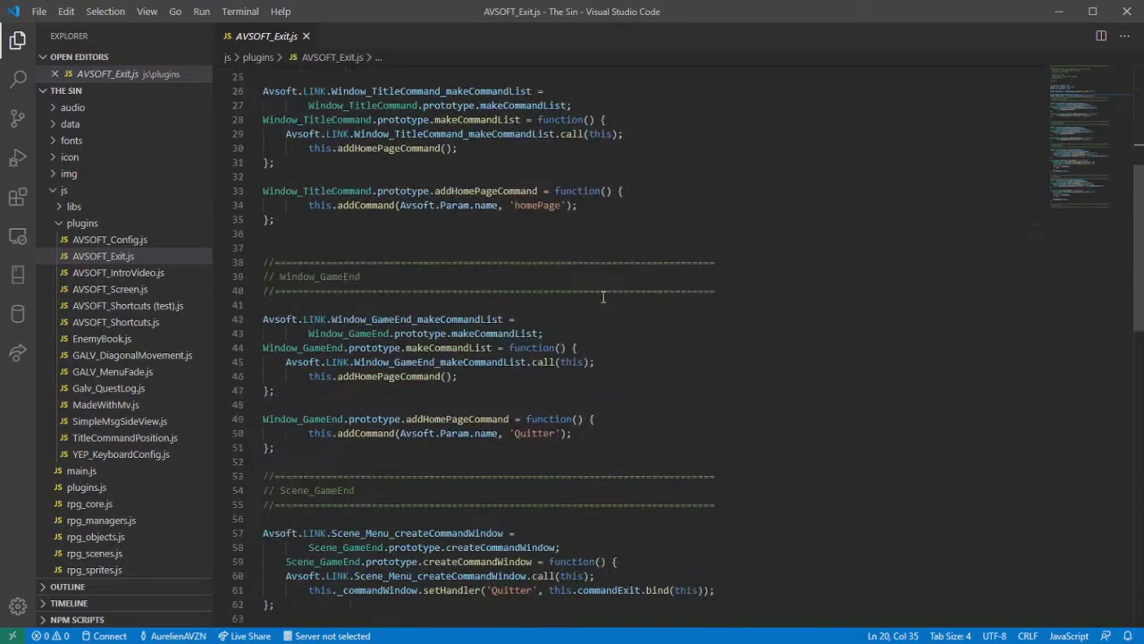
scroll(604, 297, "down", 2)
scroll(604, 297, "down", 5)
scroll(594, 393, "down", 7)
scroll(537, 404, "down", 3)
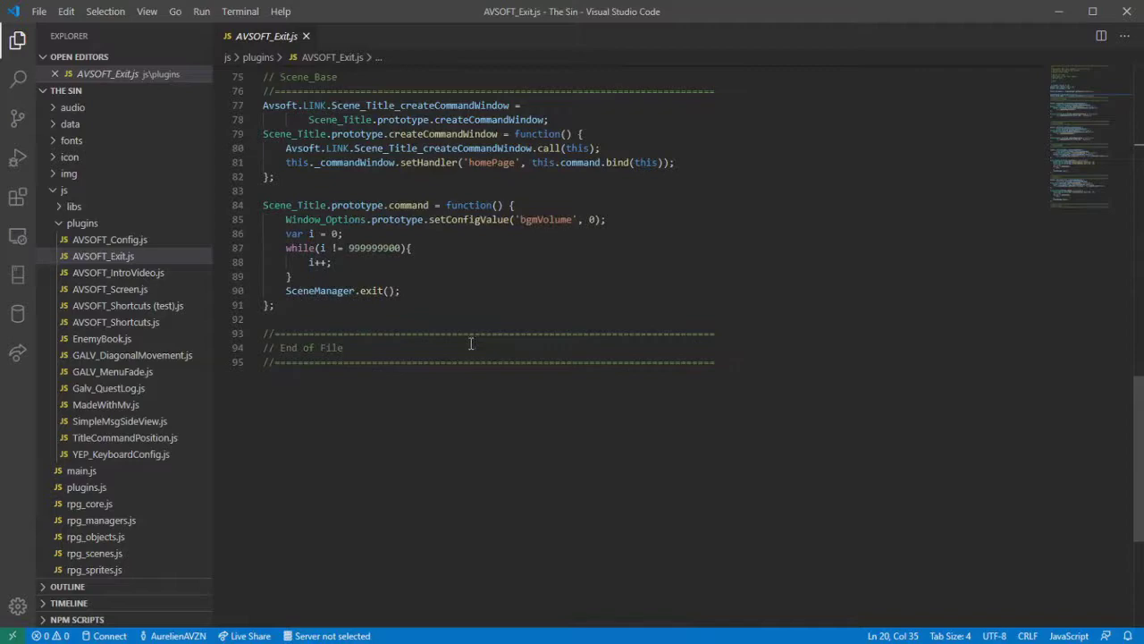
scroll(471, 342, "up", 3)
scroll(470, 337, "up", 8)
scroll(465, 329, "up", 6)
scroll(462, 321, "up", 4)
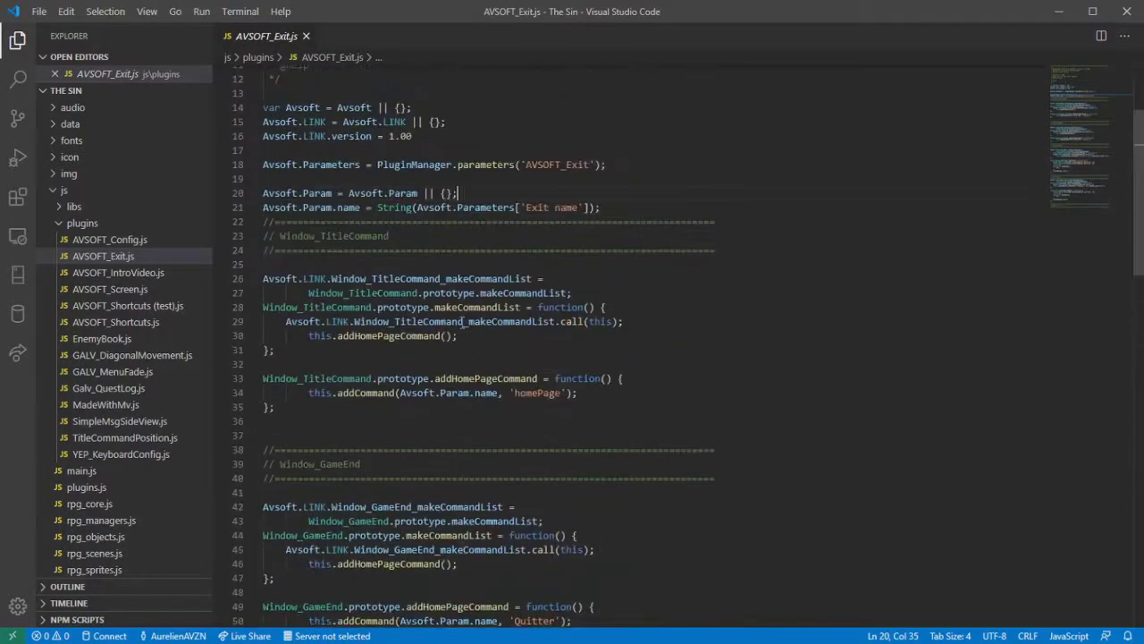
scroll(462, 321, "up", 4)
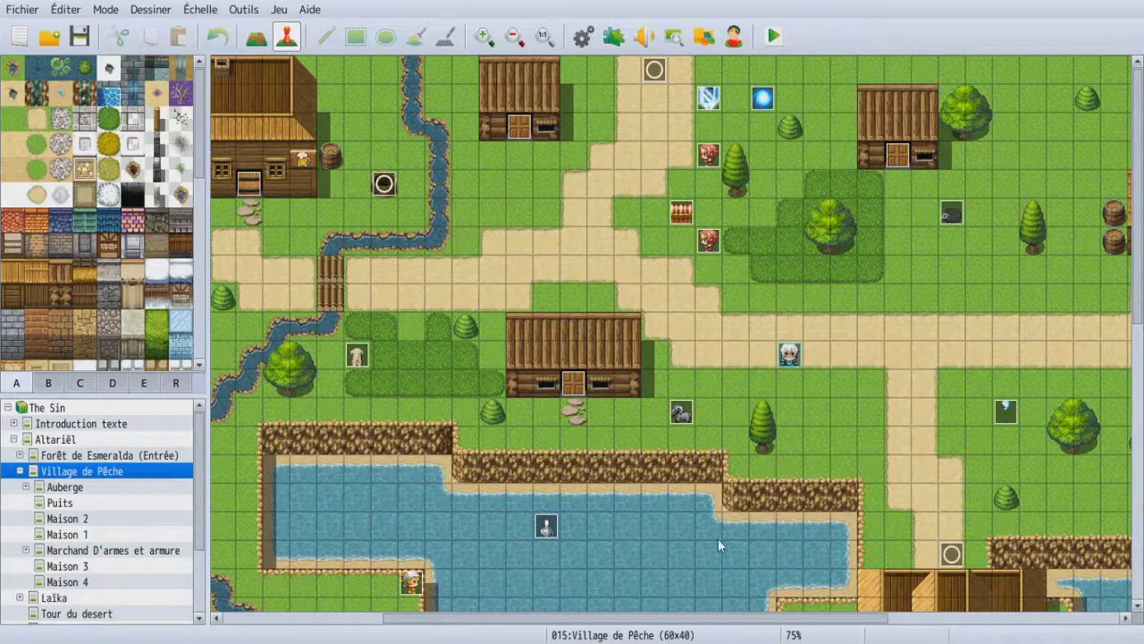
Save The Sin project, playtest it, and quit through the title screen's Quitter option
left_click(79, 36)
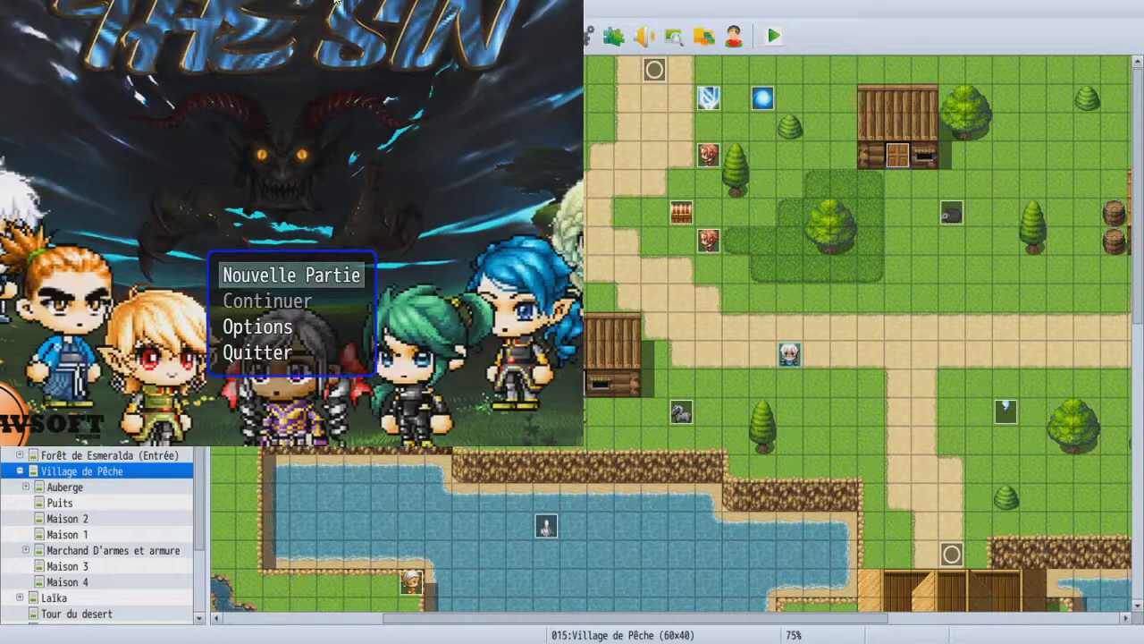
left_click(271, 356)
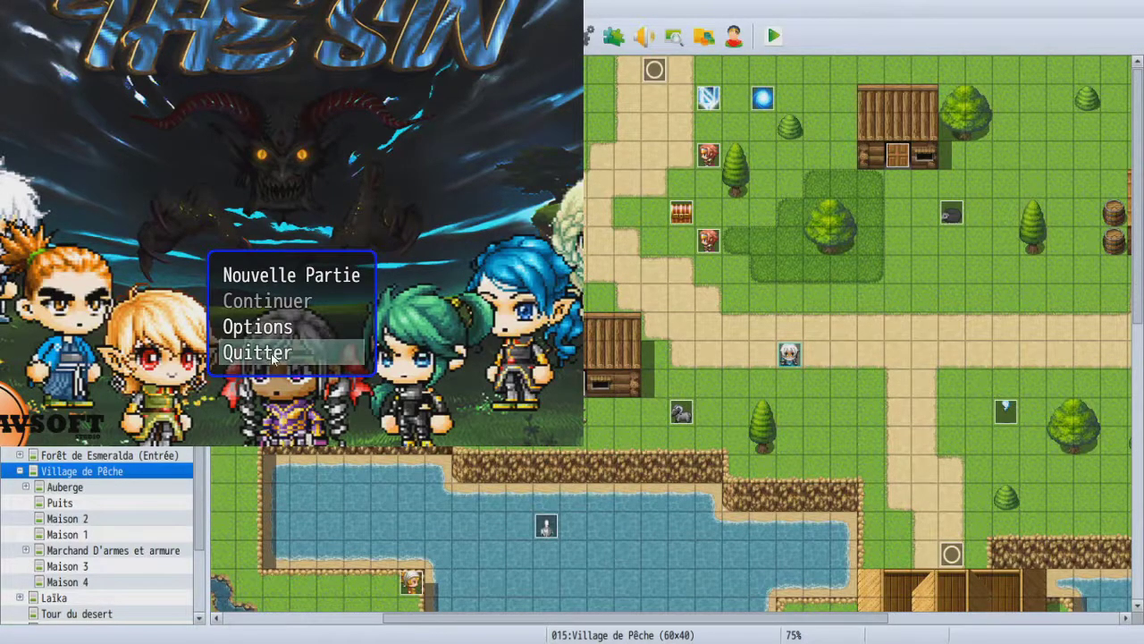
key("Return")
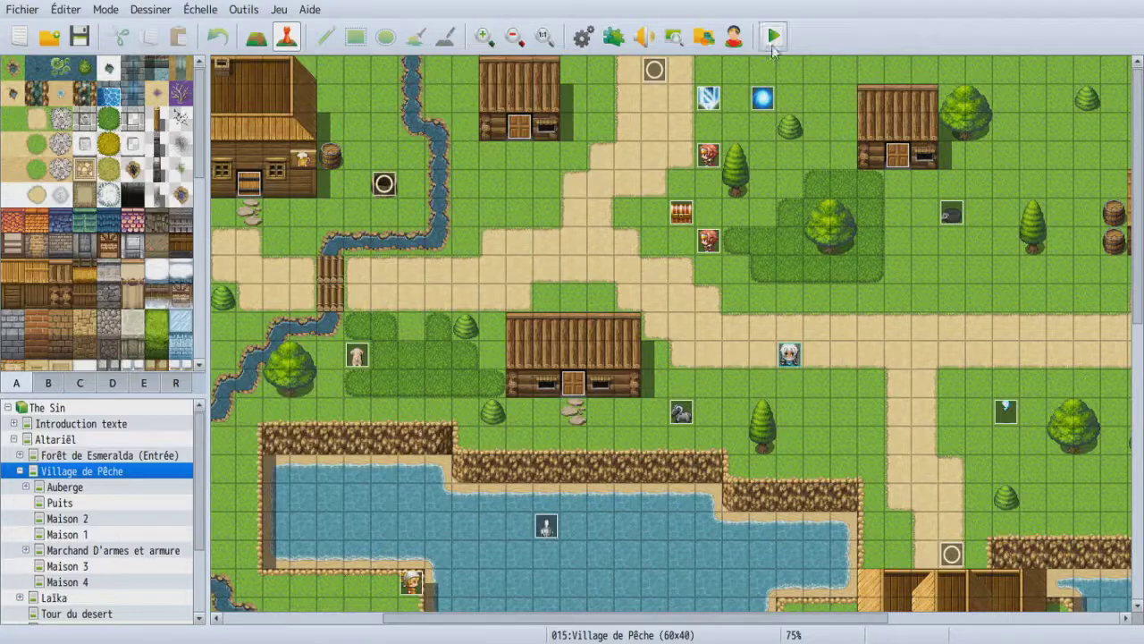
Playtest a new game, open the menu, and exit via Fin du Jeu then Quitter
key("F12")
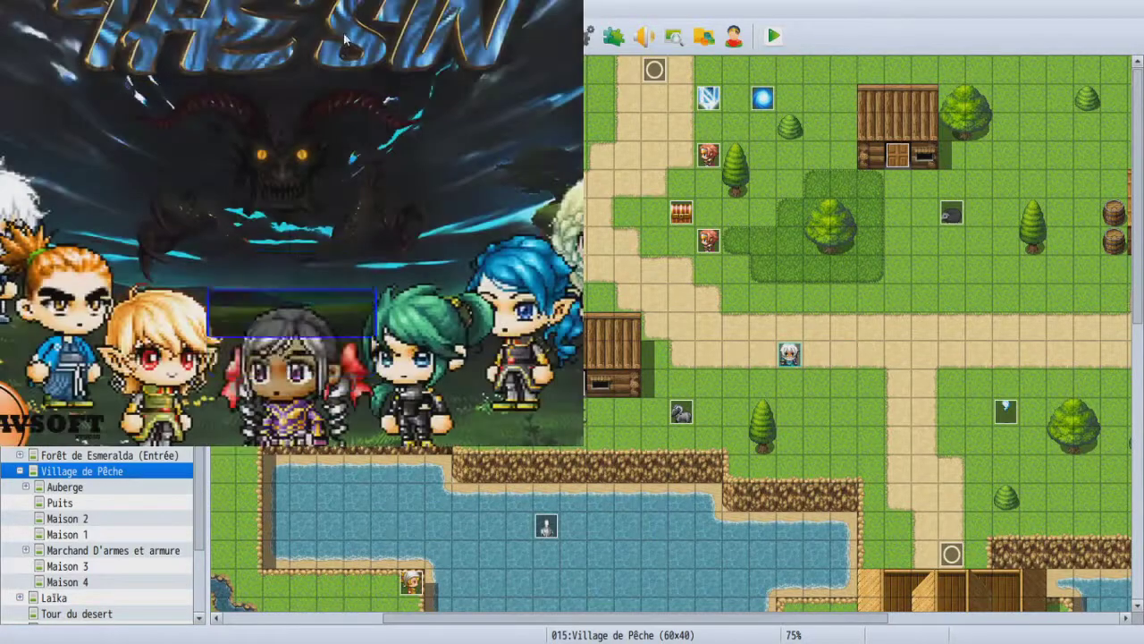
key("Return")
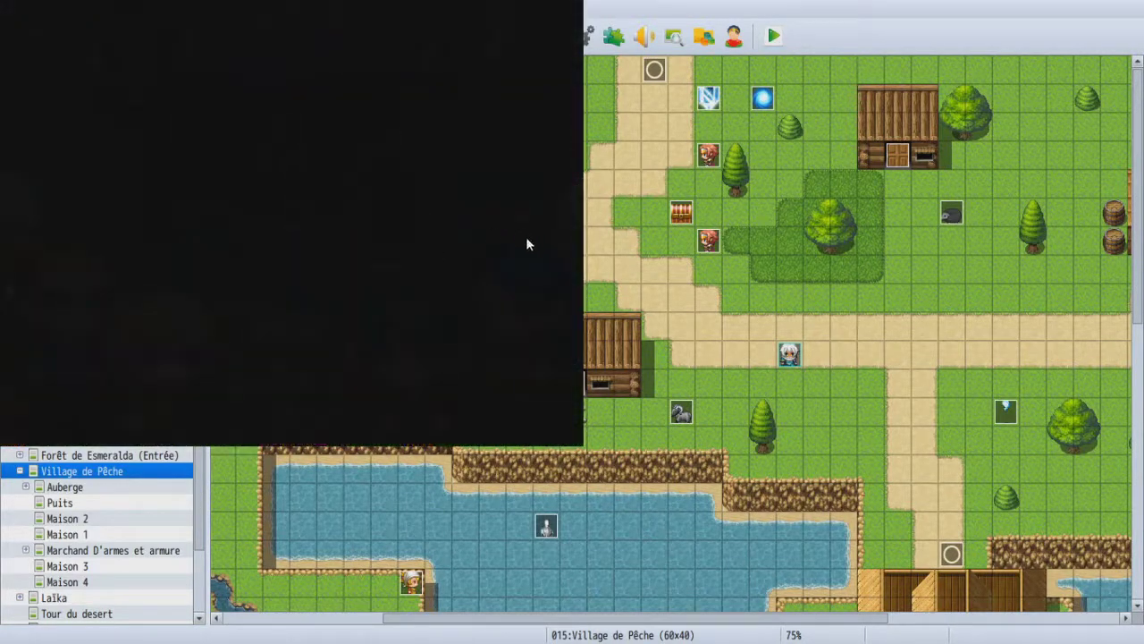
key("Escape")
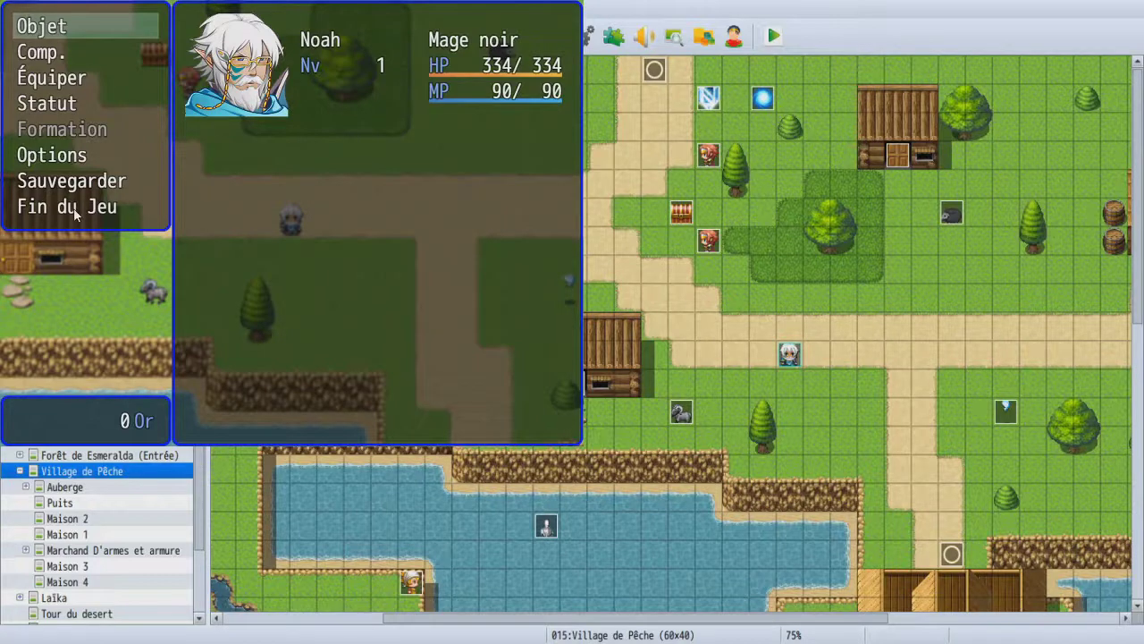
left_click(70, 210)
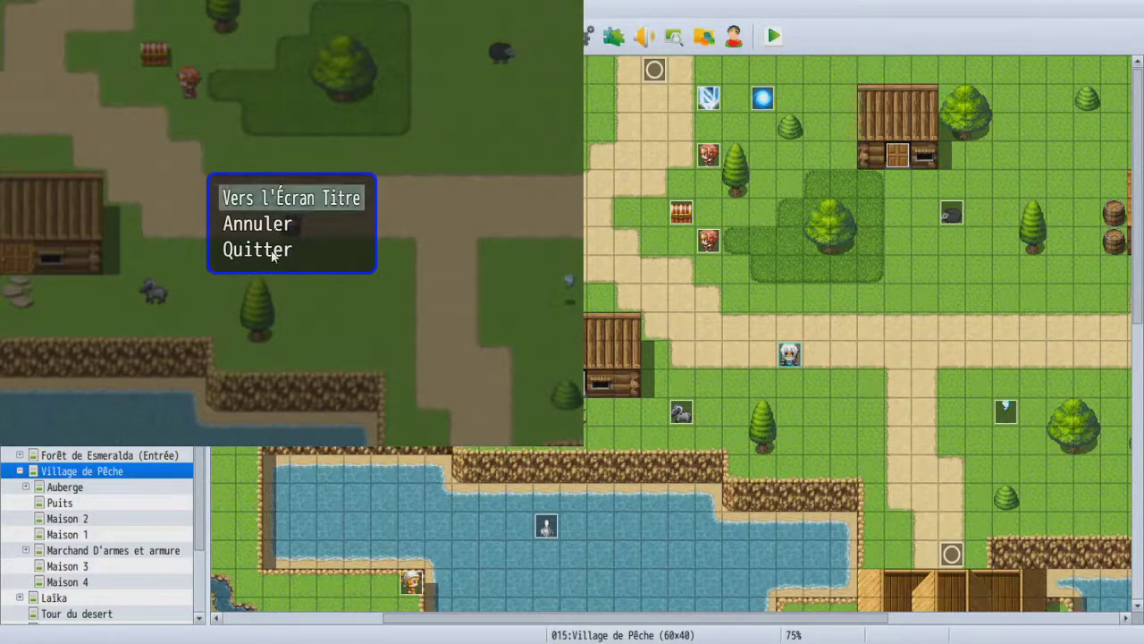
left_click(269, 253)
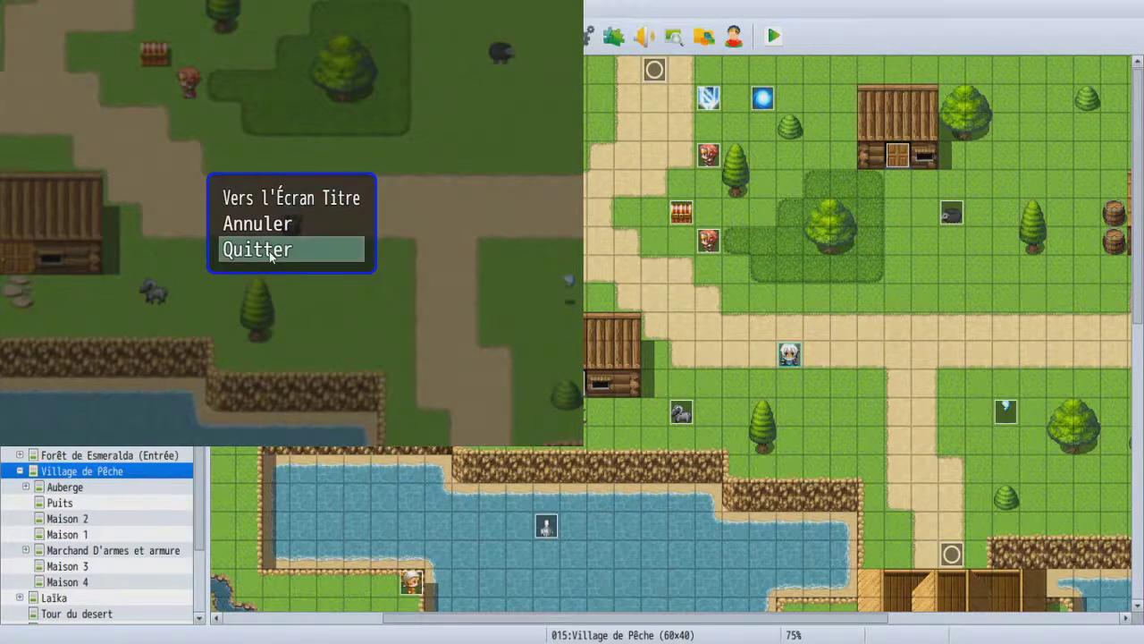
left_click(270, 273)
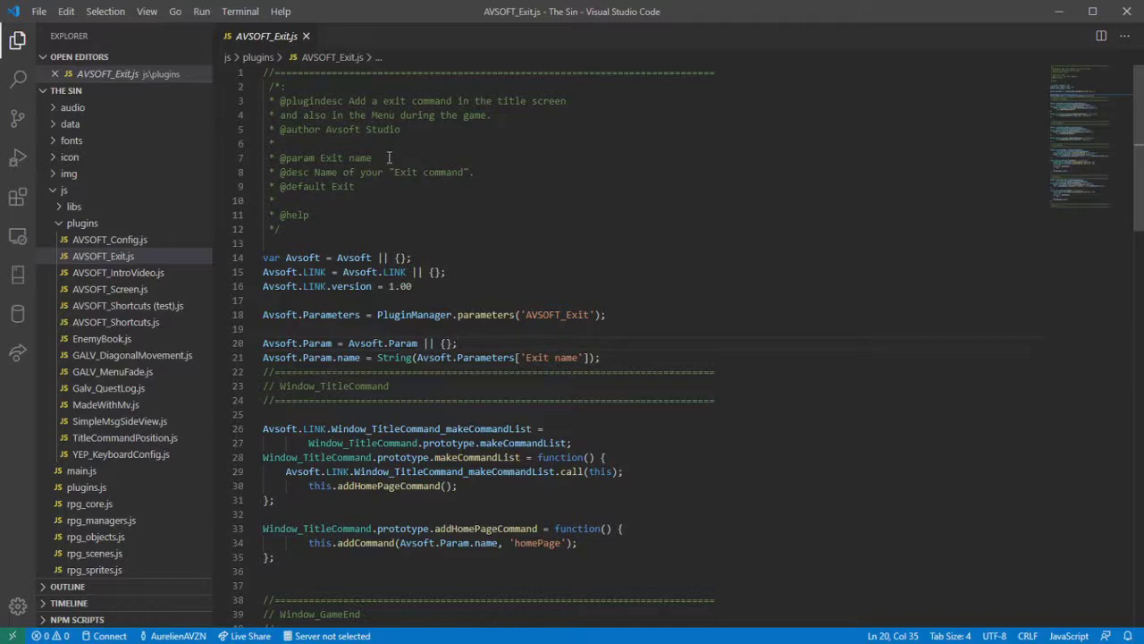
left_click(370, 186)
left_click(345, 200)
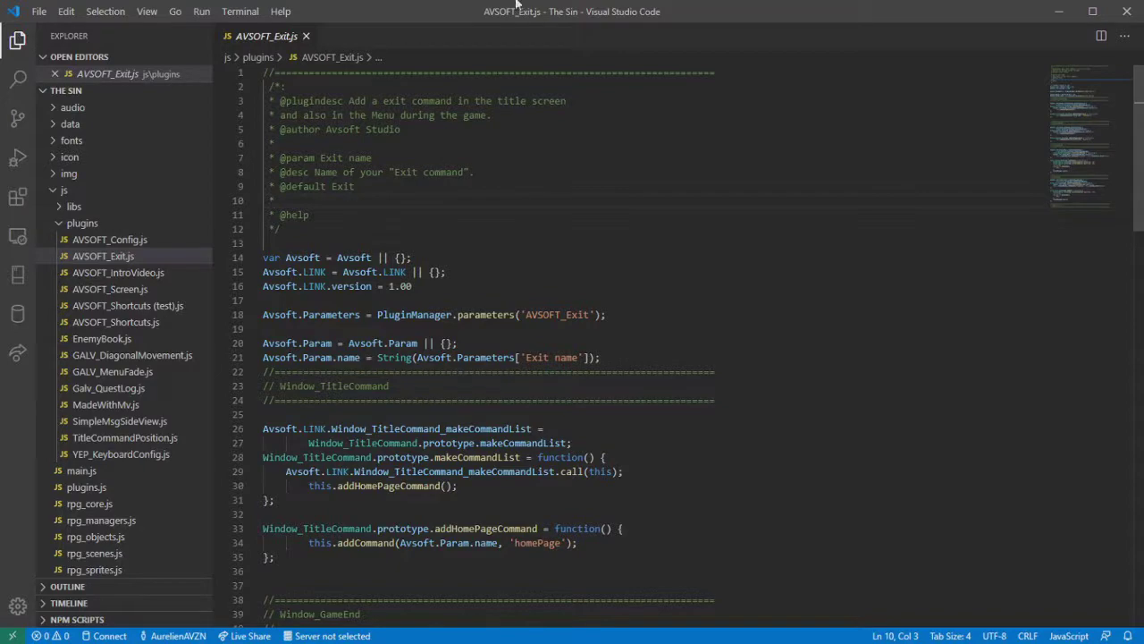
scroll(522, 357, "down", 3)
scroll(518, 396, "down", 3)
scroll(502, 433, "down", 2)
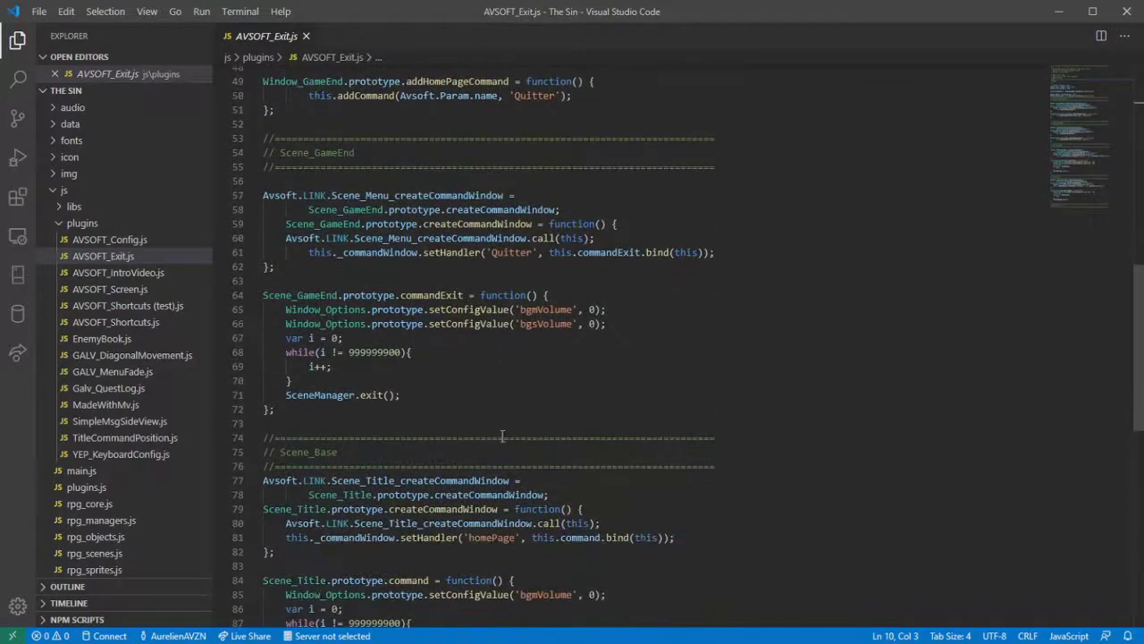
scroll(502, 436, "down", 1)
scroll(503, 442, "up", 4)
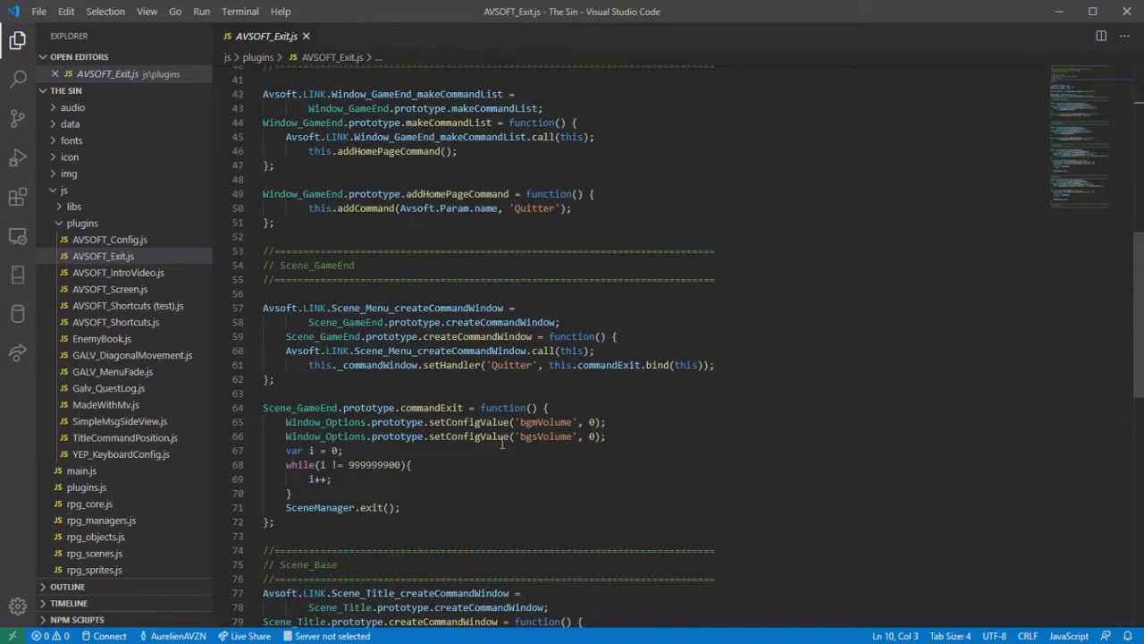
scroll(502, 442, "up", 6)
scroll(420, 211, "up", 1)
scroll(363, 157, "up", 4)
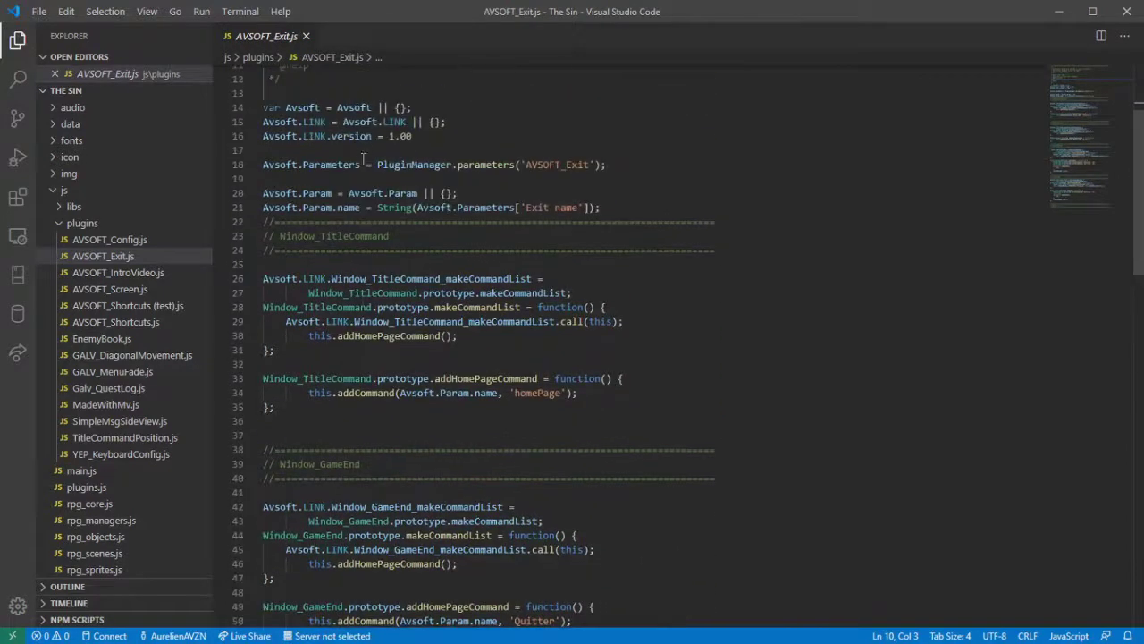
scroll(364, 157, "up", 3)
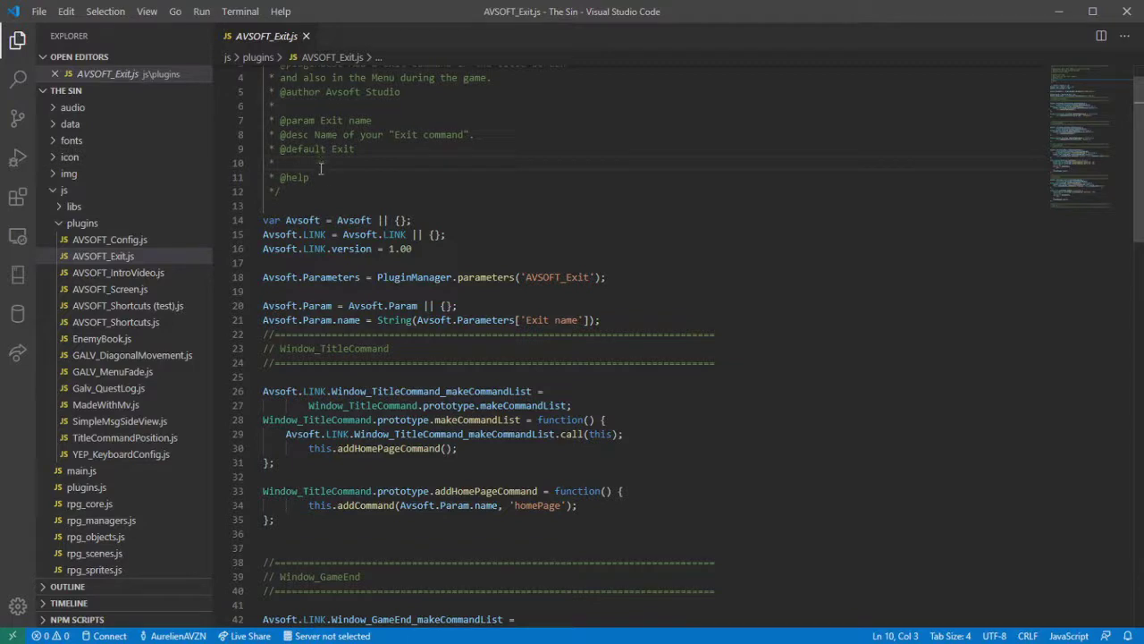
left_click(400, 149)
scroll(380, 148, "up", 1)
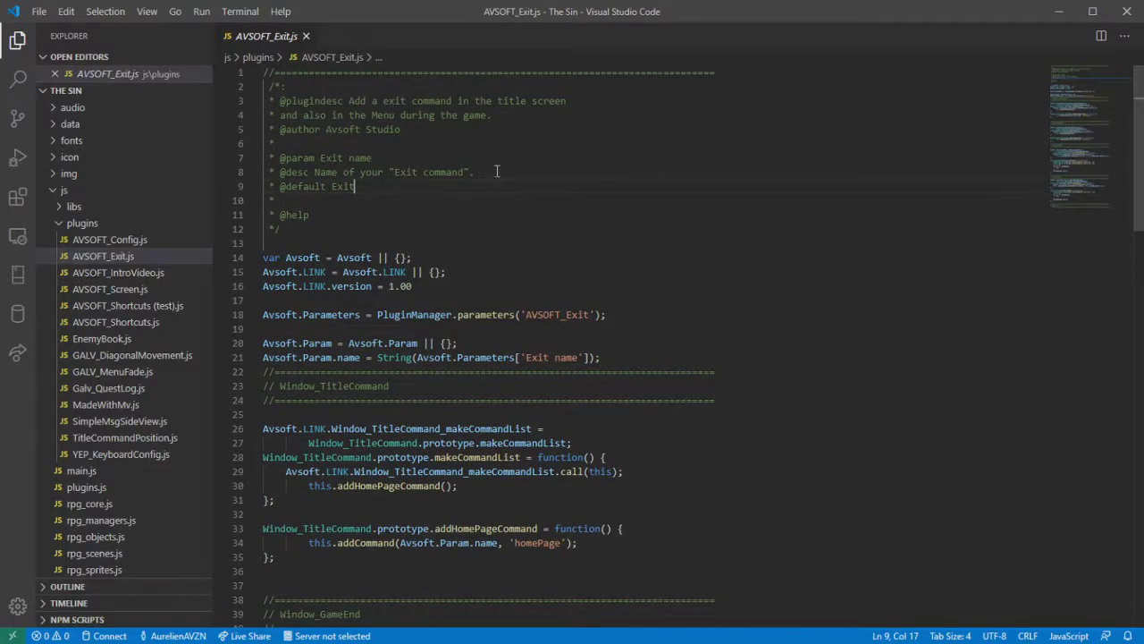
key("Down")
key("Return")
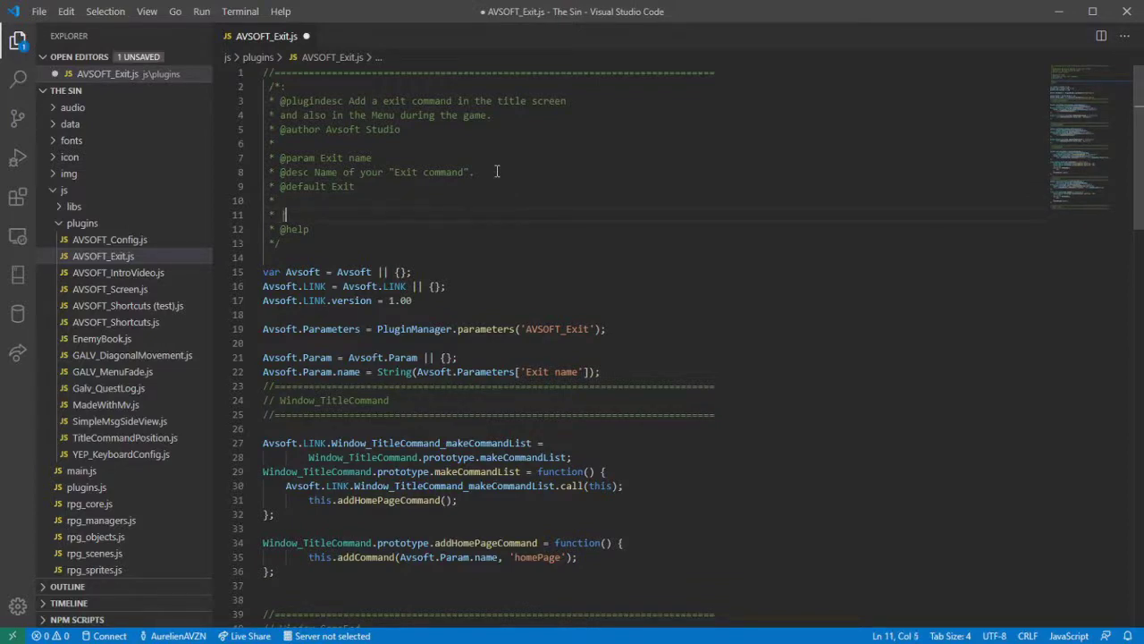
type("@")
type("pa")
type("ram ")
type("Sound Effe")
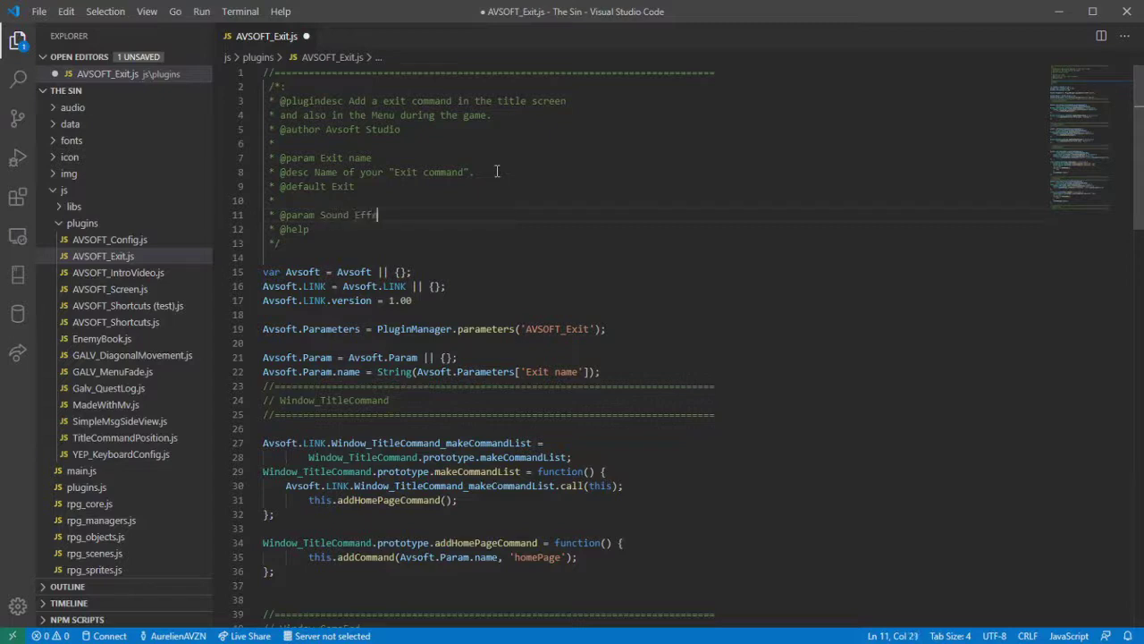
type("ct")
key("Return")
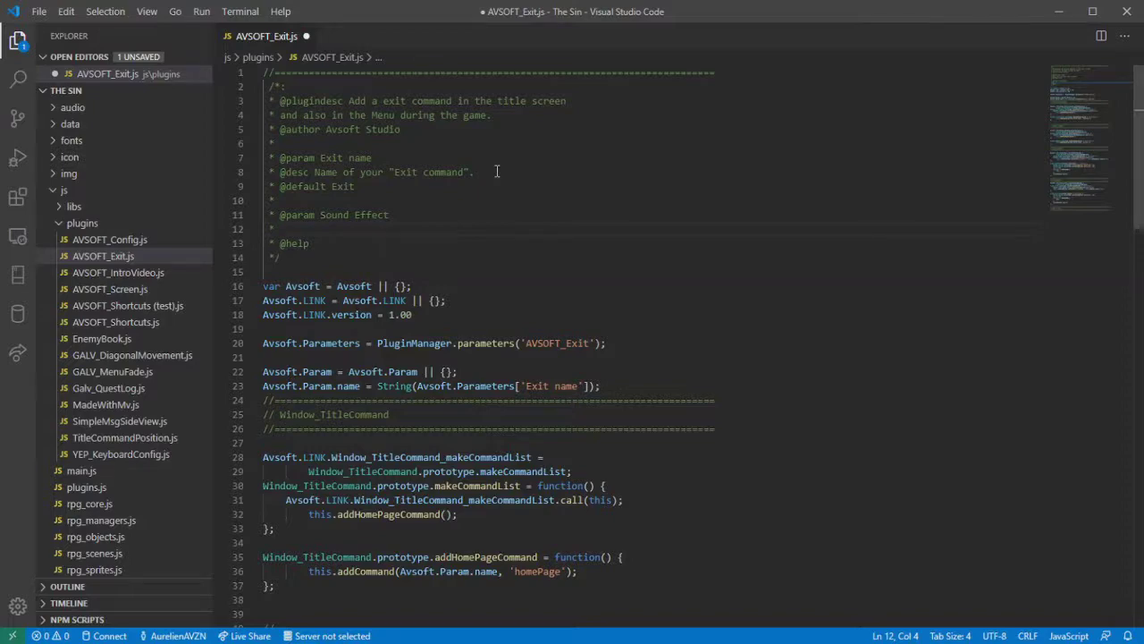
scroll(492, 188, "down", 3)
scroll(483, 210, "down", 6)
scroll(478, 224, "up", 2)
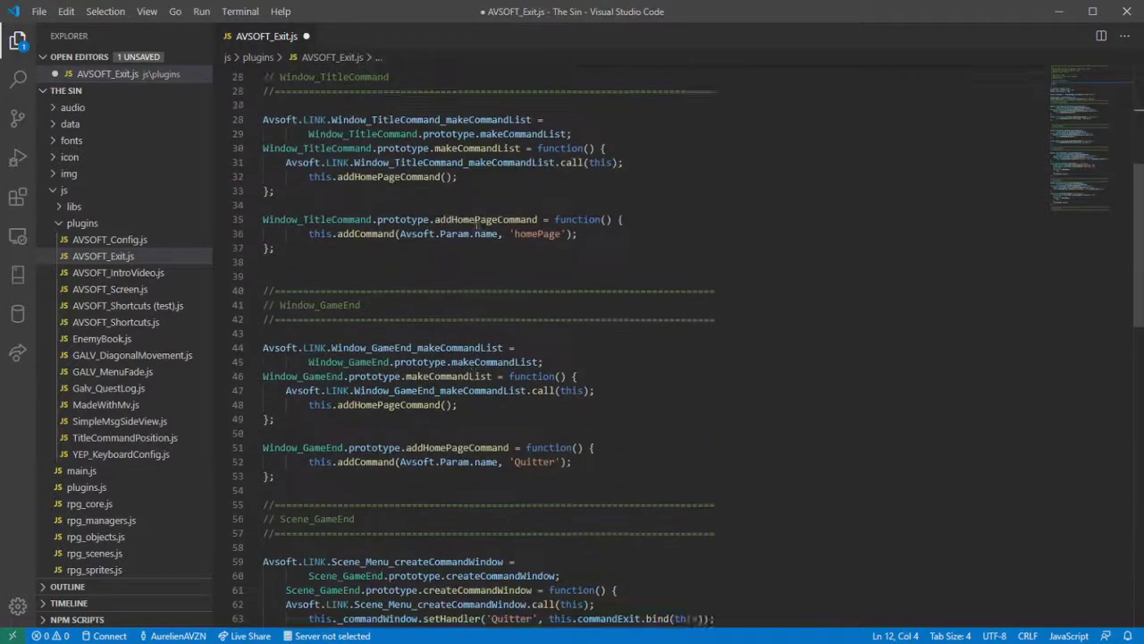
scroll(477, 223, "up", 1)
scroll(474, 230, "up", 4)
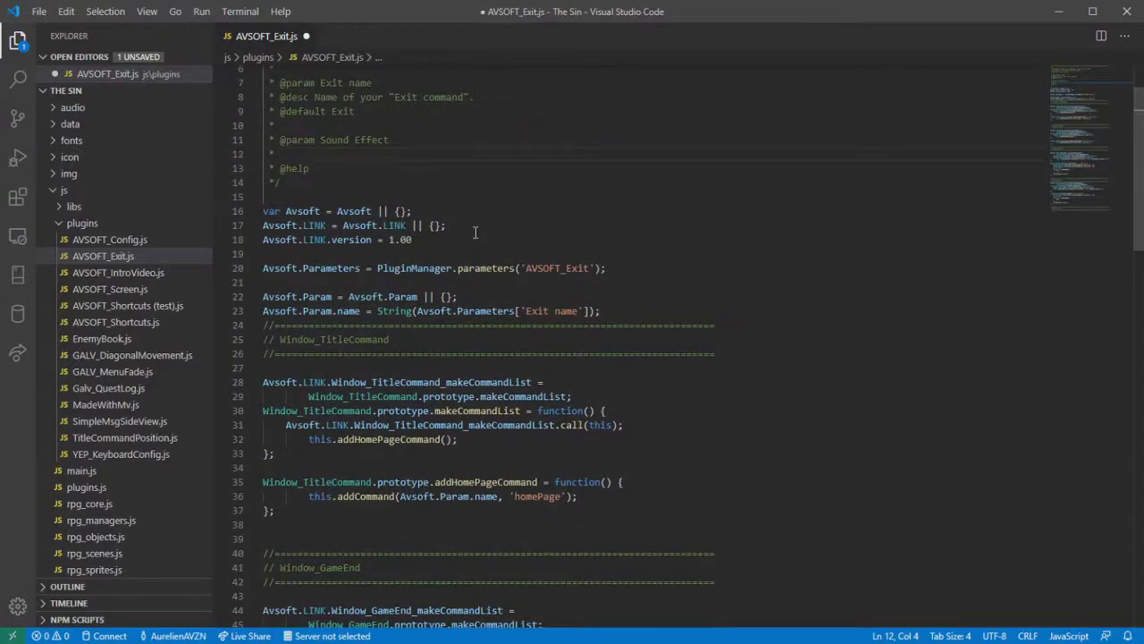